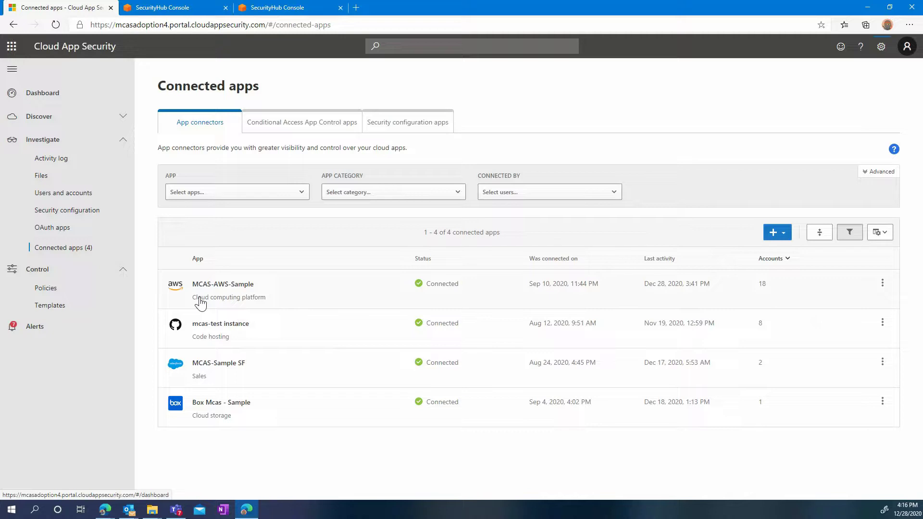
# - Open the Policies page under Control, listing all 32 policies
pyautogui.click(45, 290)
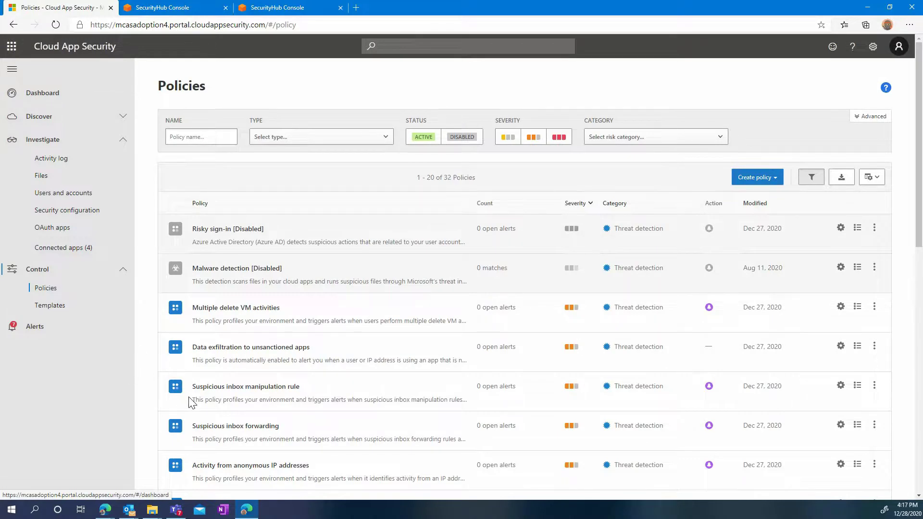
# - Scroll the policy list and open the Multiple delete VM activities anomaly detection policy
pyautogui.scroll(-2, 189, 402)
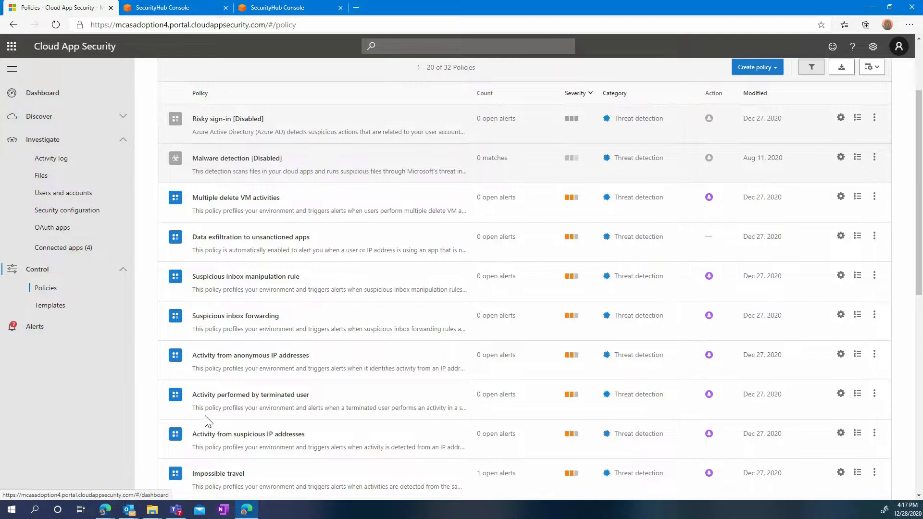
pyautogui.scroll(-3, 207, 435)
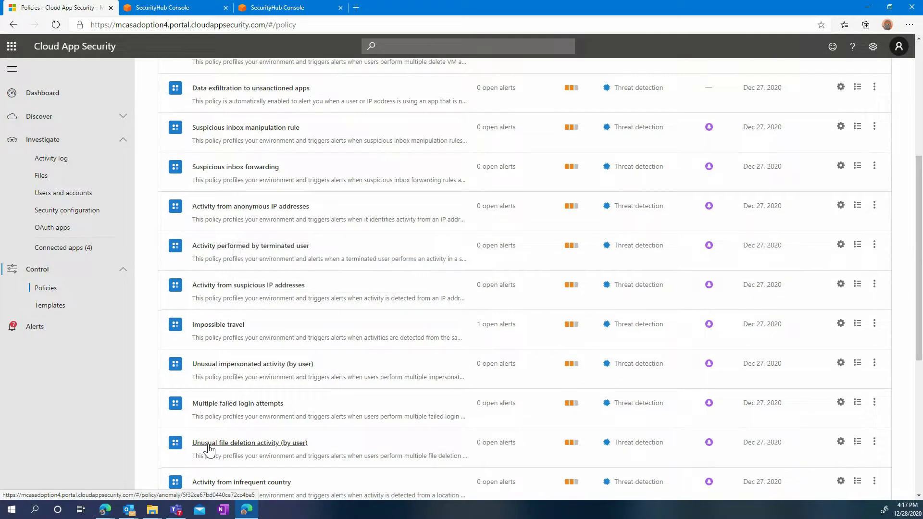
pyautogui.scroll(5, 209, 449)
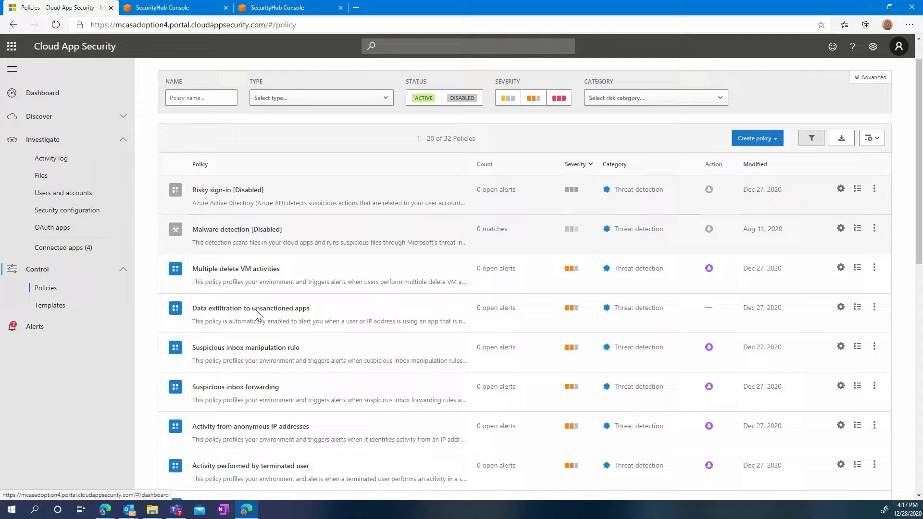
pyautogui.click(252, 272)
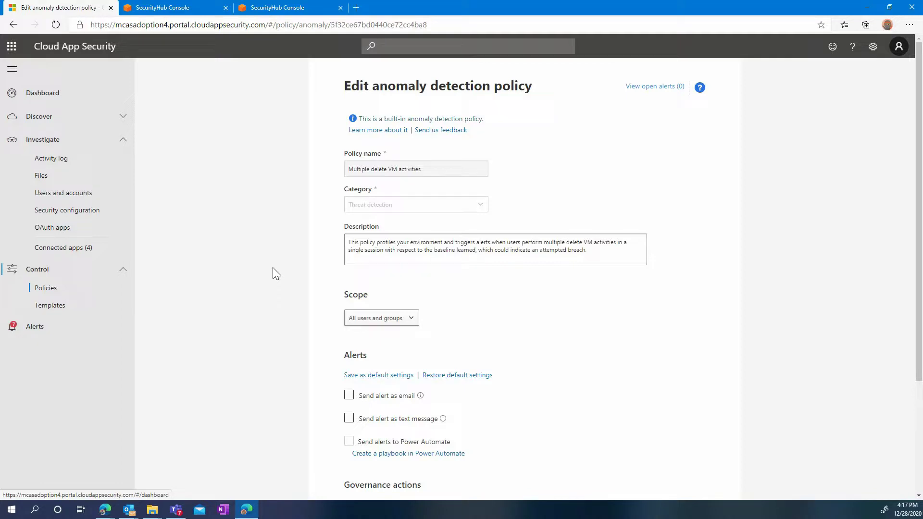
# - Leave the edit page with no changes and return to the 32-policy list
pyautogui.click(14, 25)
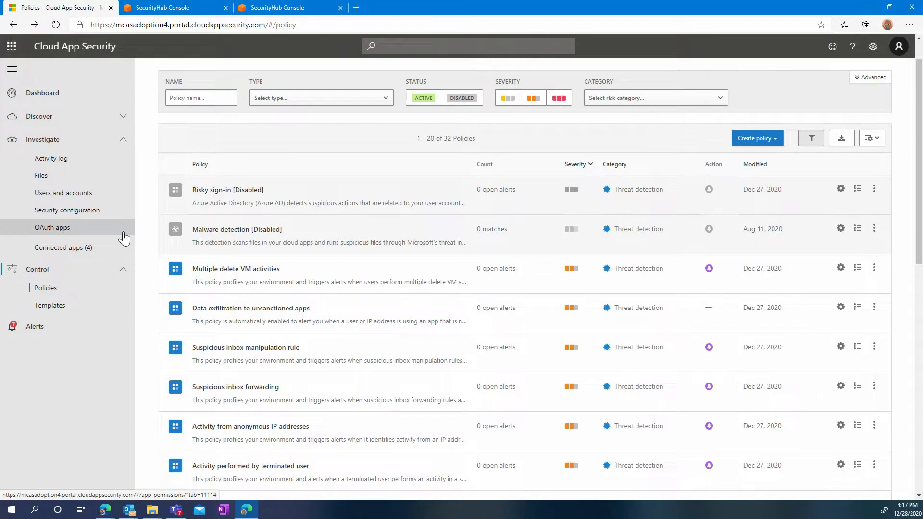
# - Filter the policy templates by the name 'aws', showing 10 templates such as CloudTrail changes
pyautogui.click(80, 308)
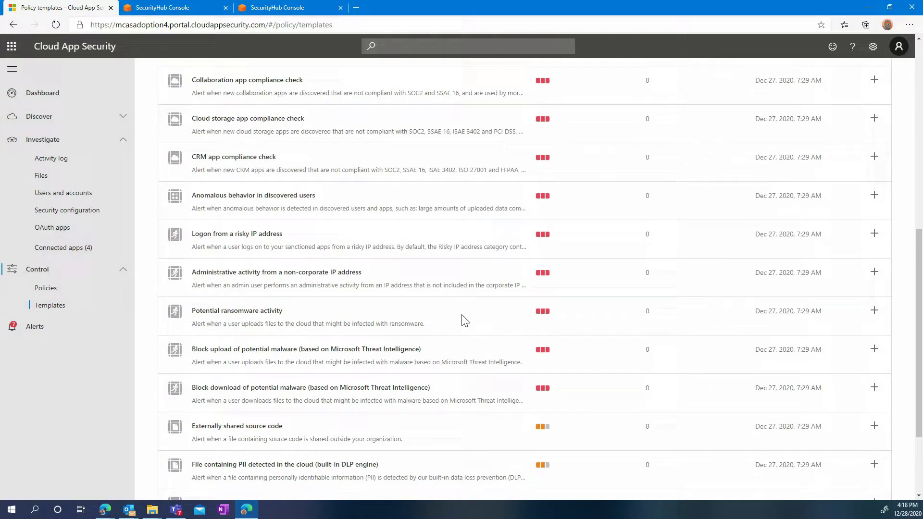
pyautogui.scroll(8, 464, 320)
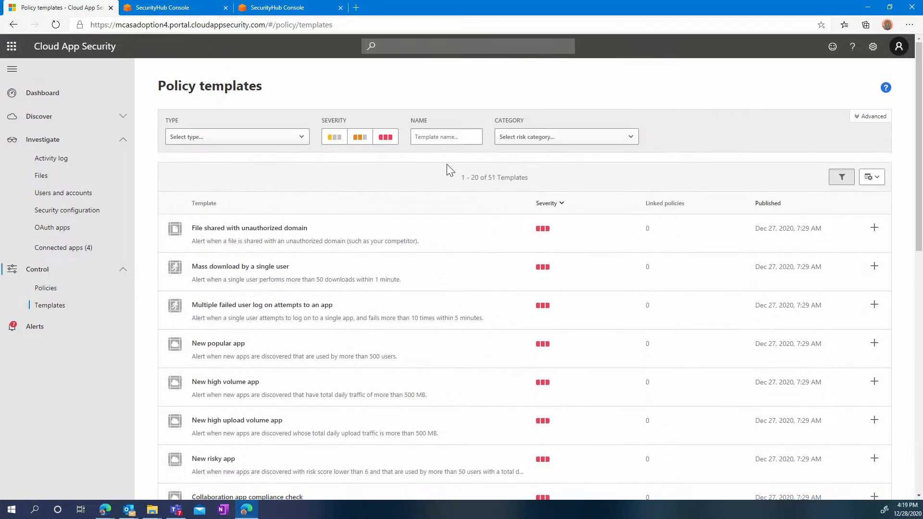
pyautogui.click(448, 141)
pyautogui.write('aws')
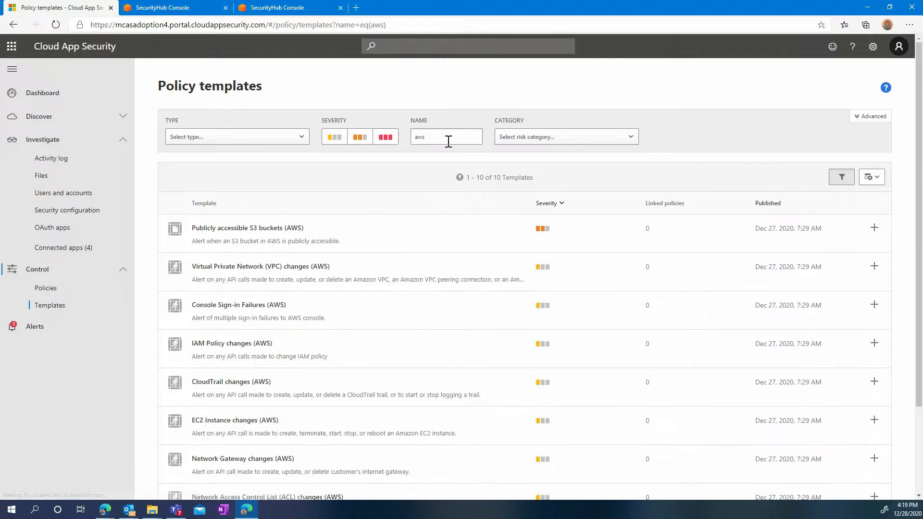
pyautogui.scroll(-3, 448, 141)
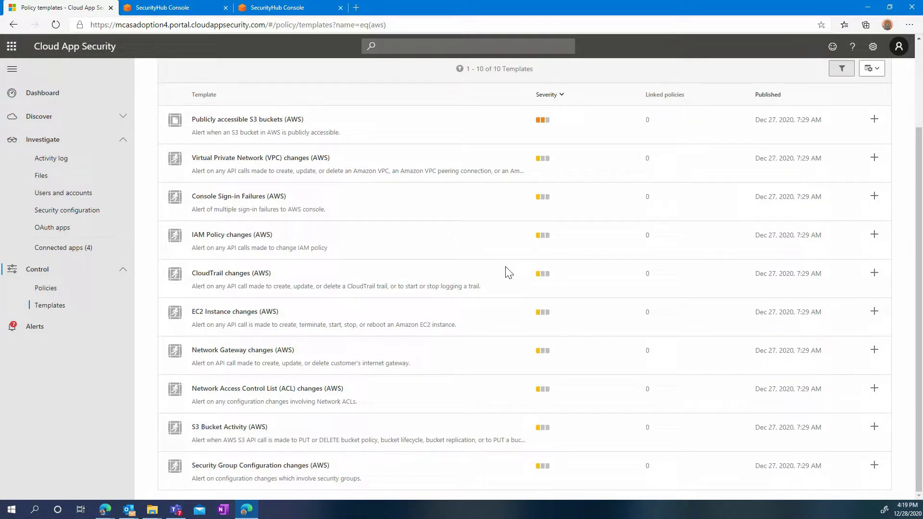
# - Create the IAM Policy changes (AWS) activity policy from its template with its 17 preset activity types
pyautogui.click(875, 235)
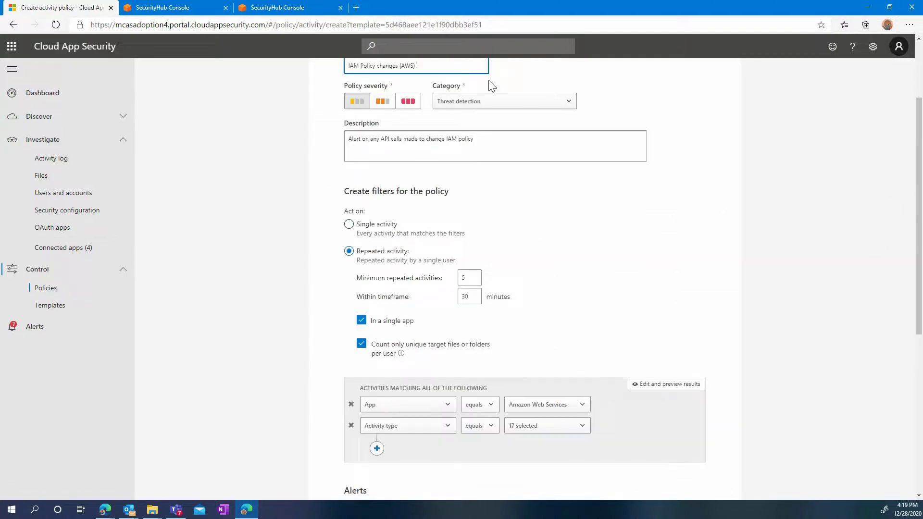
pyautogui.scroll(2, 491, 86)
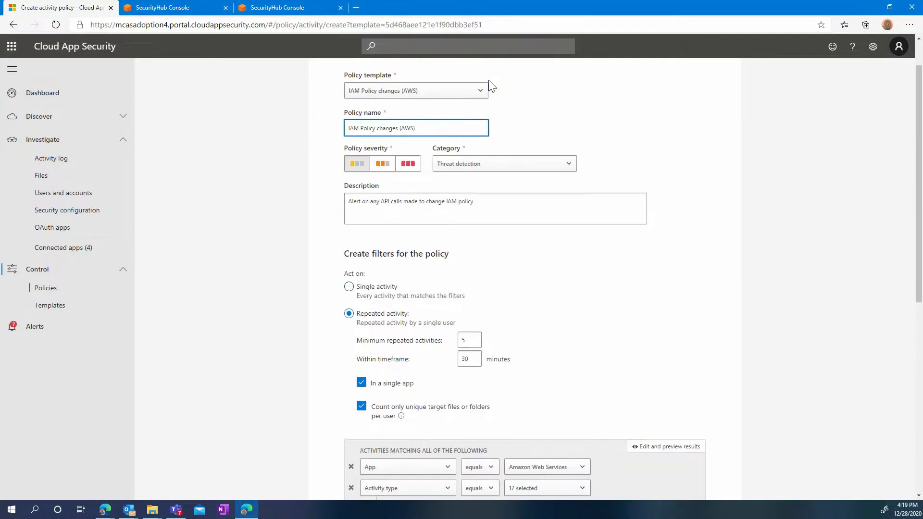
pyautogui.scroll(-3, 491, 86)
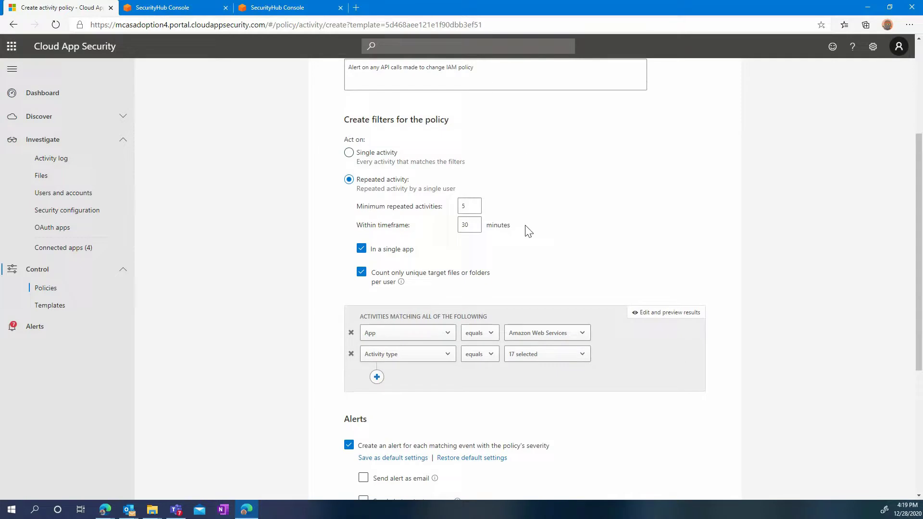
pyautogui.scroll(-2, 528, 235)
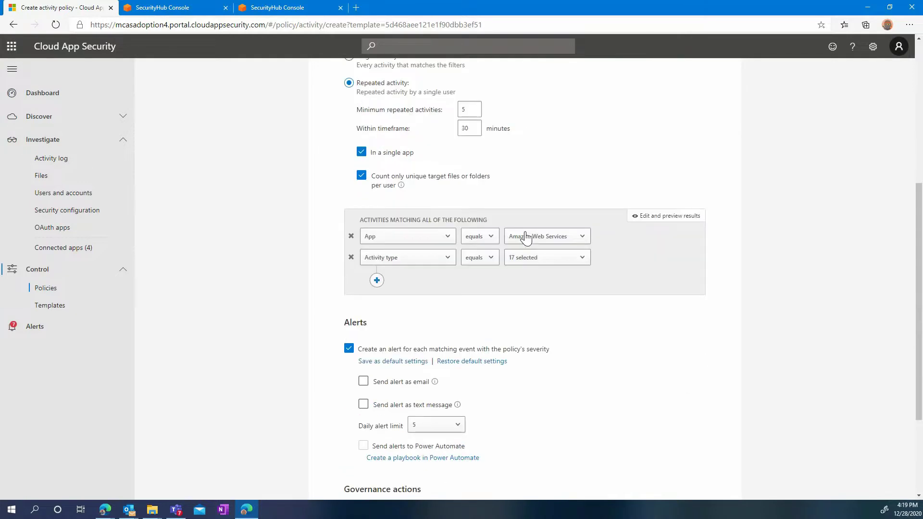
pyautogui.click(575, 265)
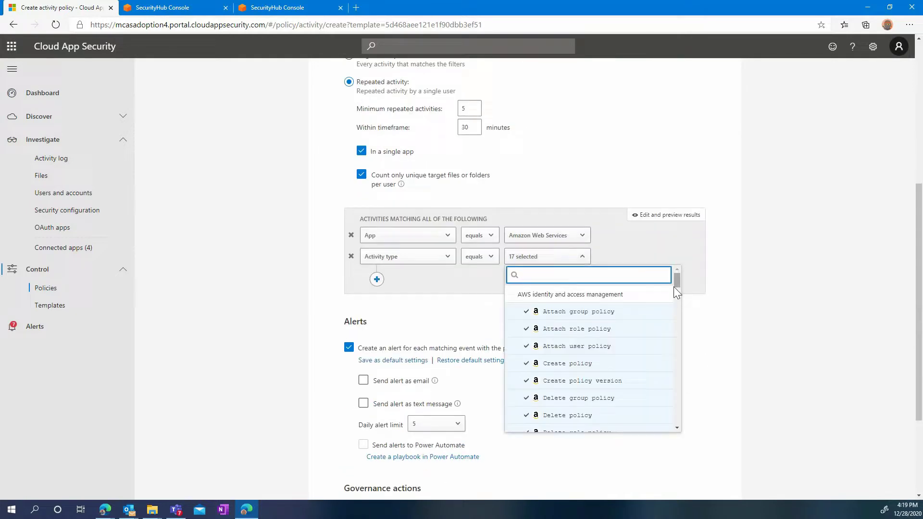
pyautogui.moveTo(676, 283)
pyautogui.mouseDown()
pyautogui.moveTo(677, 371)
pyautogui.moveTo(677, 278)
pyautogui.mouseUp()
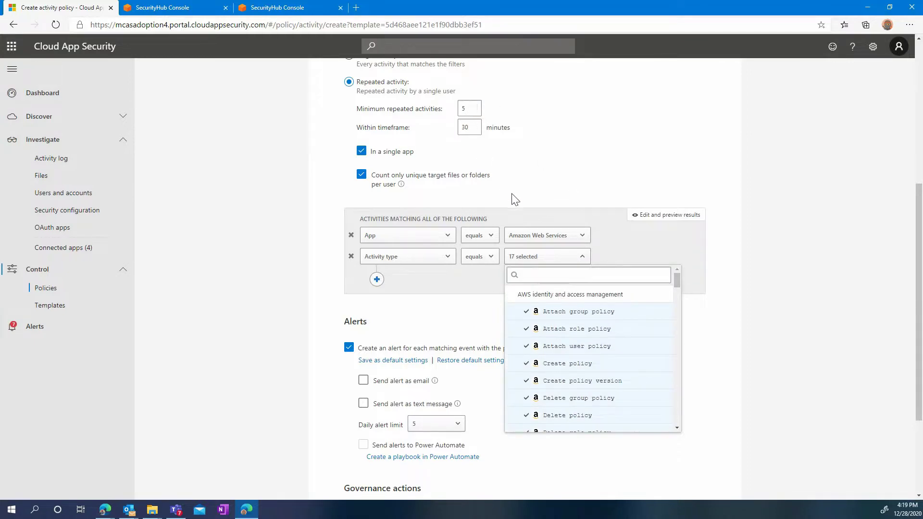
pyautogui.scroll(-2, 512, 206)
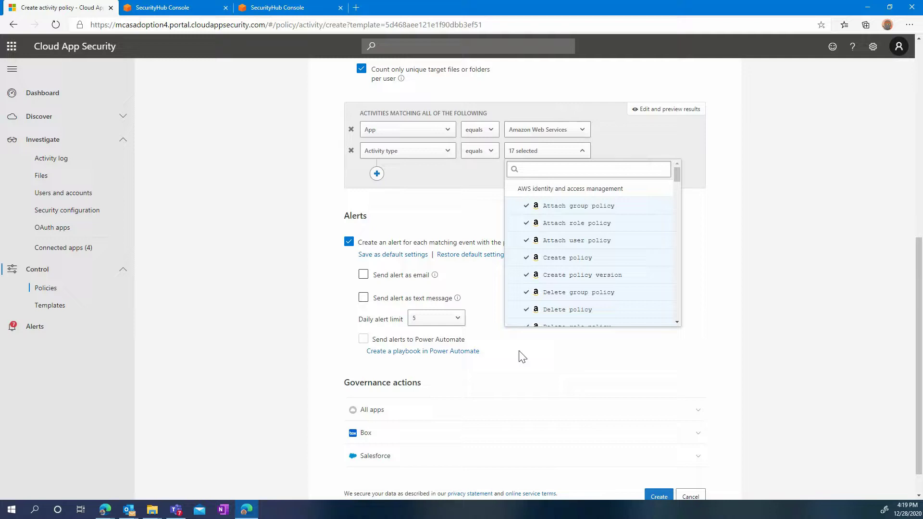
pyautogui.click(522, 356)
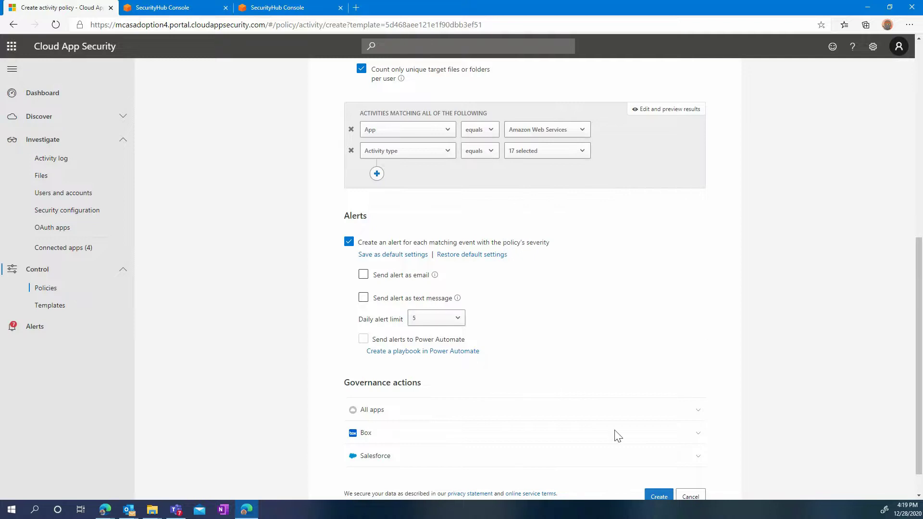
pyautogui.scroll(-1, 628, 452)
pyautogui.click(661, 465)
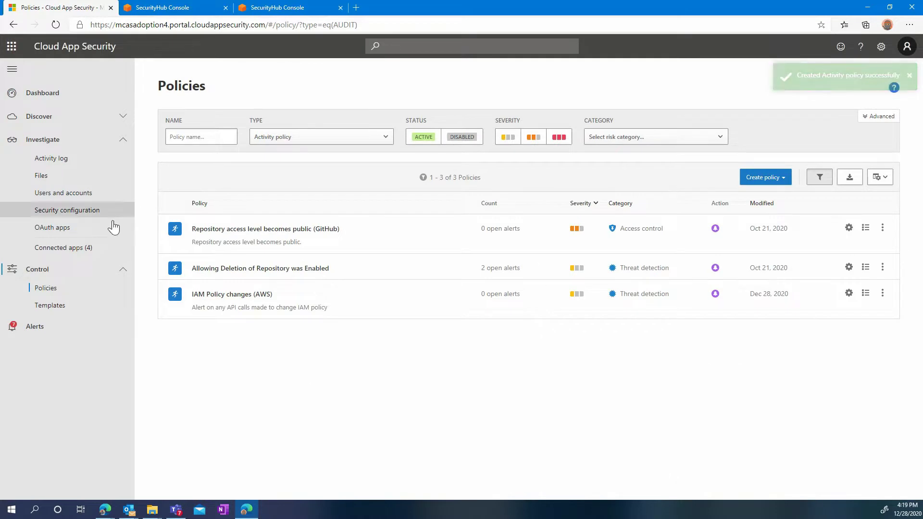
# - Filter templates by 'aws' and start a policy from the CloudTrail changes (AWS) template
pyautogui.click(48, 306)
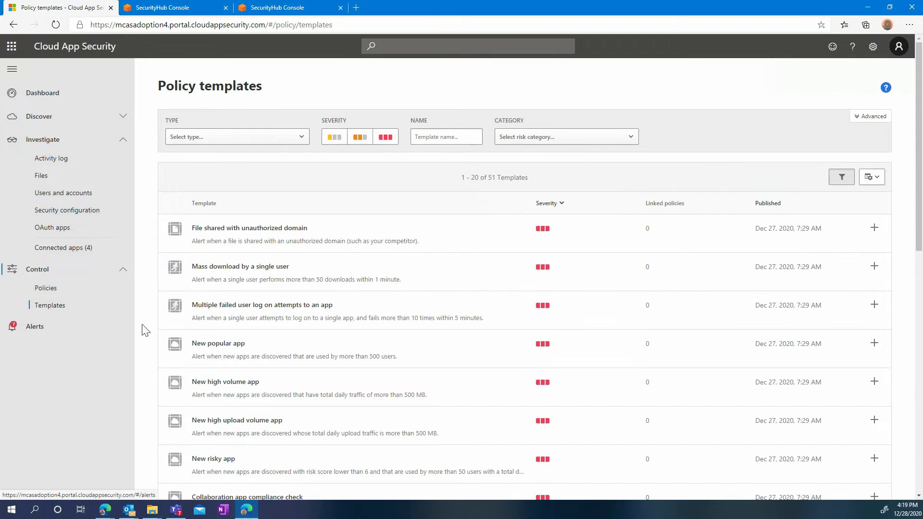
pyautogui.click(440, 143)
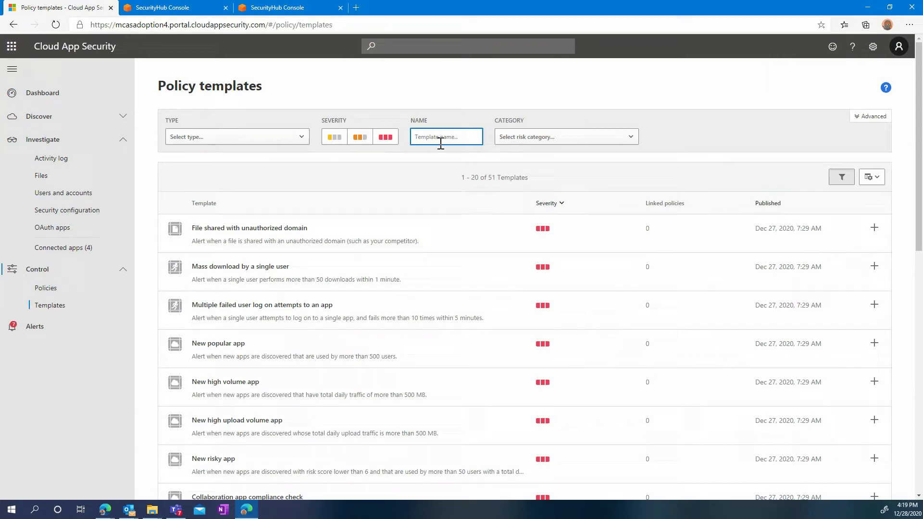
pyautogui.write('aws')
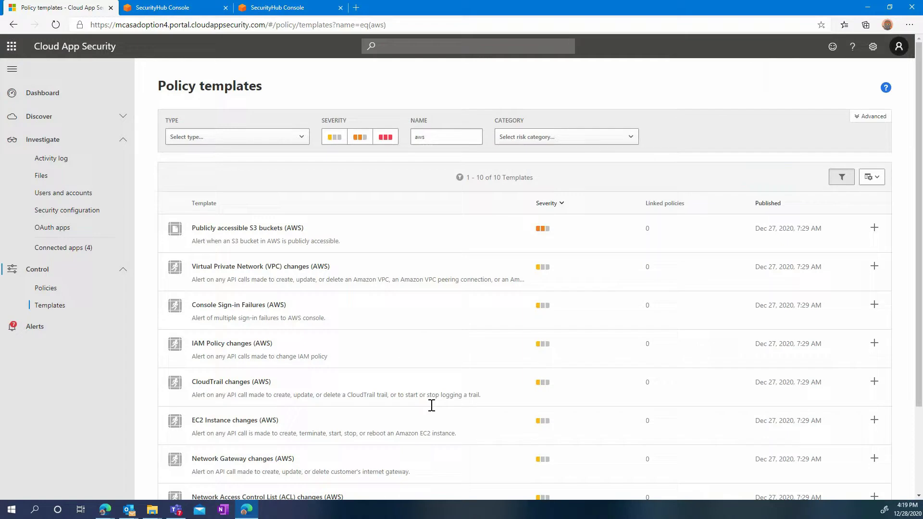
pyautogui.click(874, 382)
# - Review the 5 selected CloudTrail activity types and create the policy unchanged
pyautogui.scroll(-2, 703, 367)
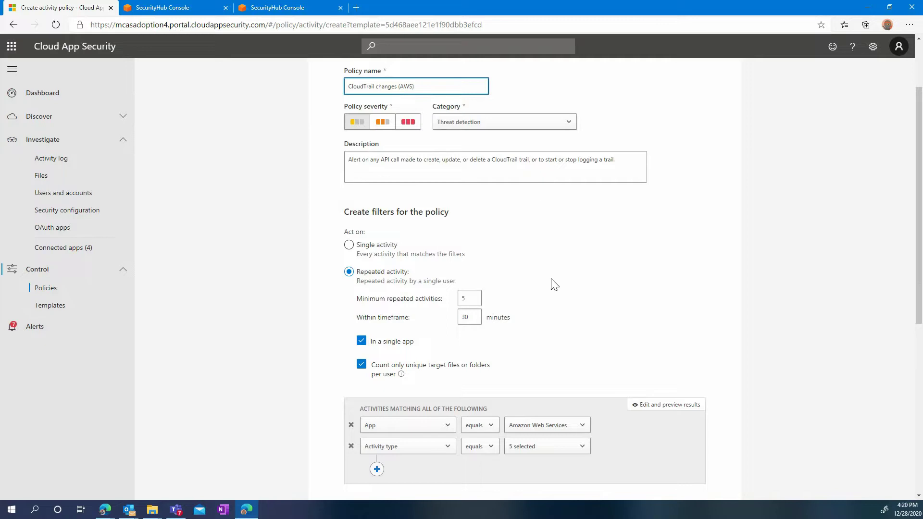
pyautogui.click(577, 451)
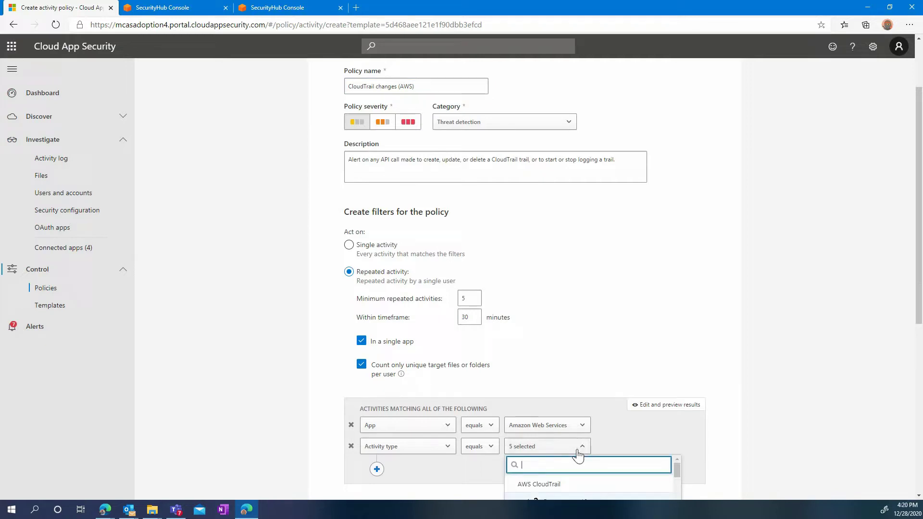
pyautogui.click(579, 454)
pyautogui.scroll(-3, 644, 441)
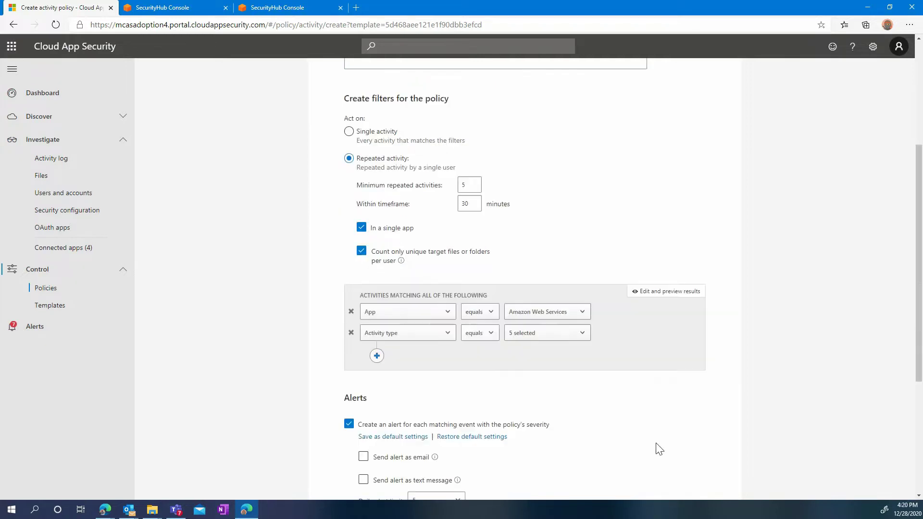
pyautogui.click(583, 296)
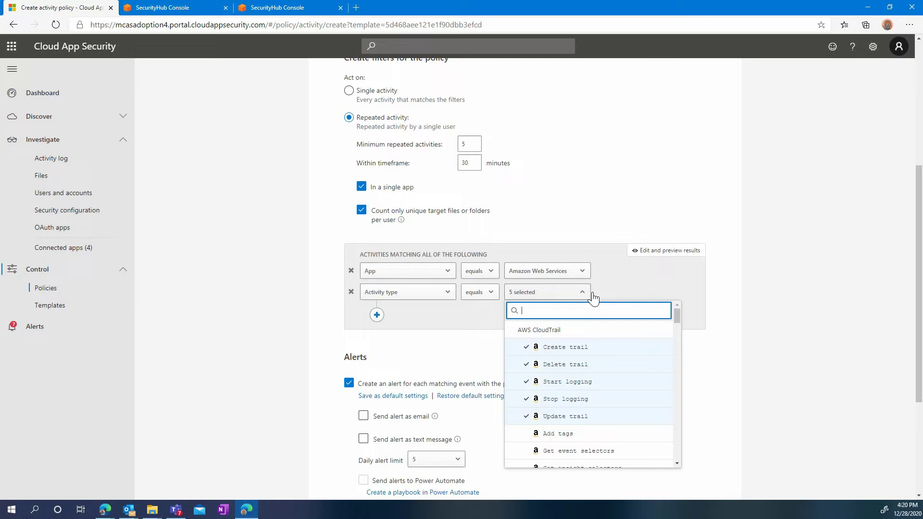
pyautogui.click(723, 332)
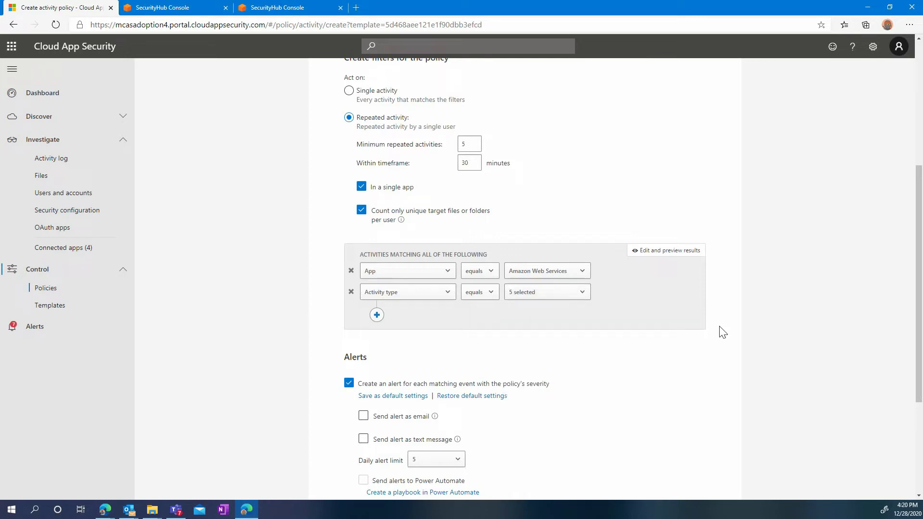
pyautogui.scroll(-3, 721, 330)
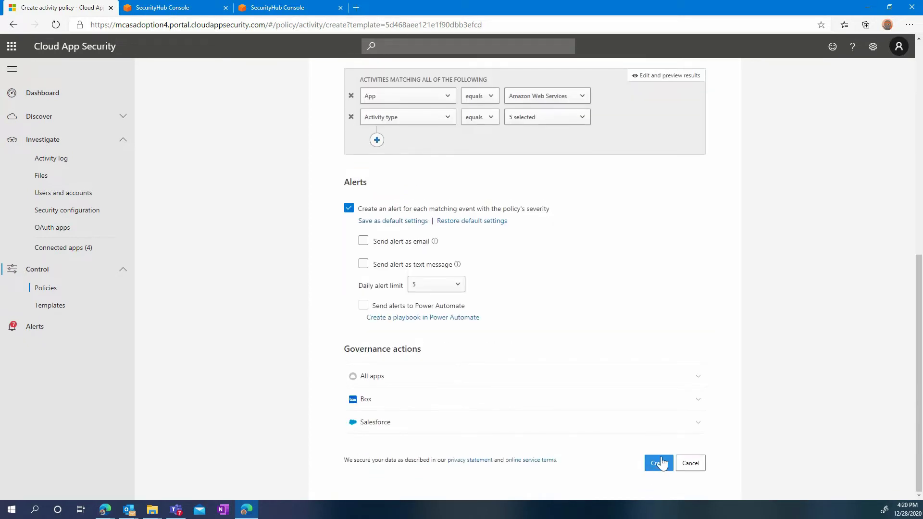
pyautogui.click(659, 463)
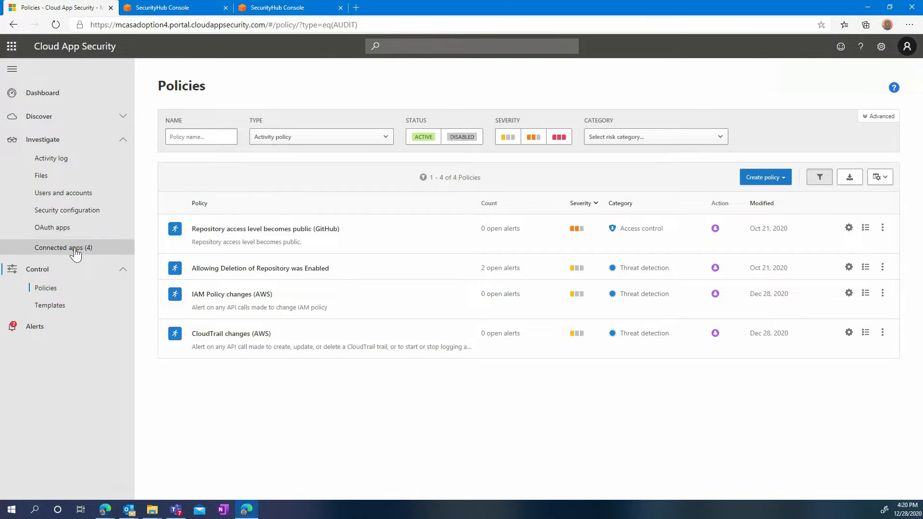
# - Filter templates by 'aws' and start a file policy from the Publicly accessible S3 buckets (AWS) template
pyautogui.click(60, 307)
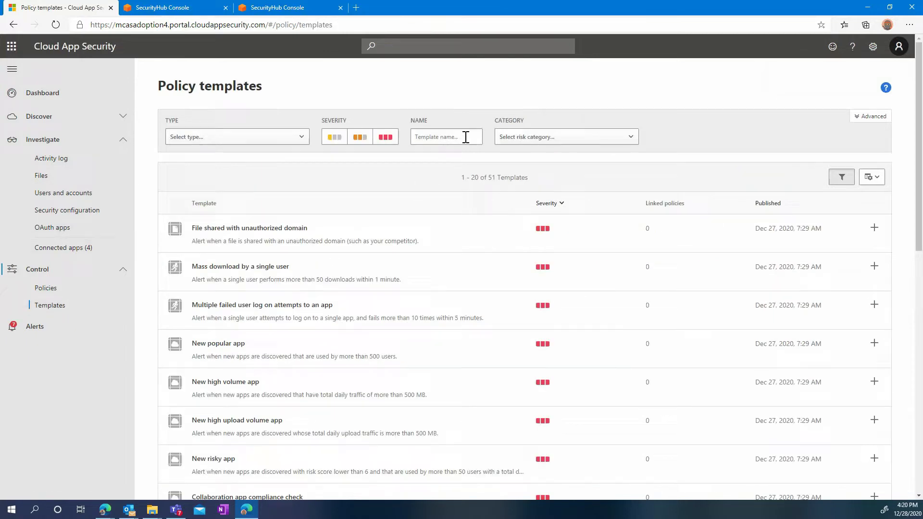
pyautogui.click(466, 137)
pyautogui.write('aws')
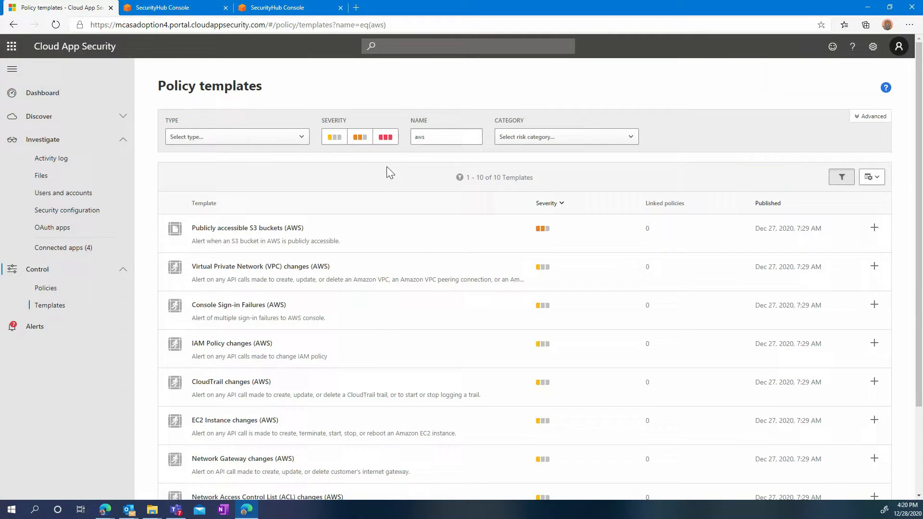
pyautogui.click(877, 228)
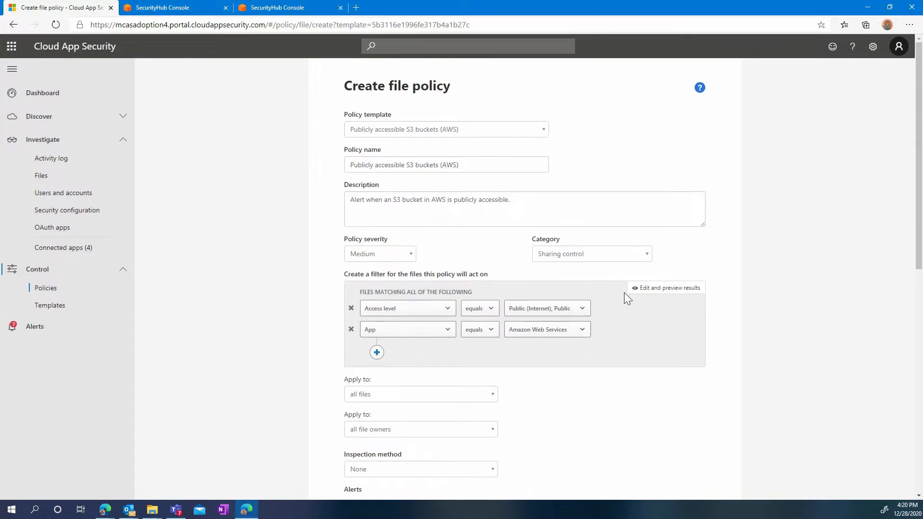
# - Review the access level filter, leave AWS Make private unchecked, and create the S3 buckets file policy
pyautogui.click(559, 314)
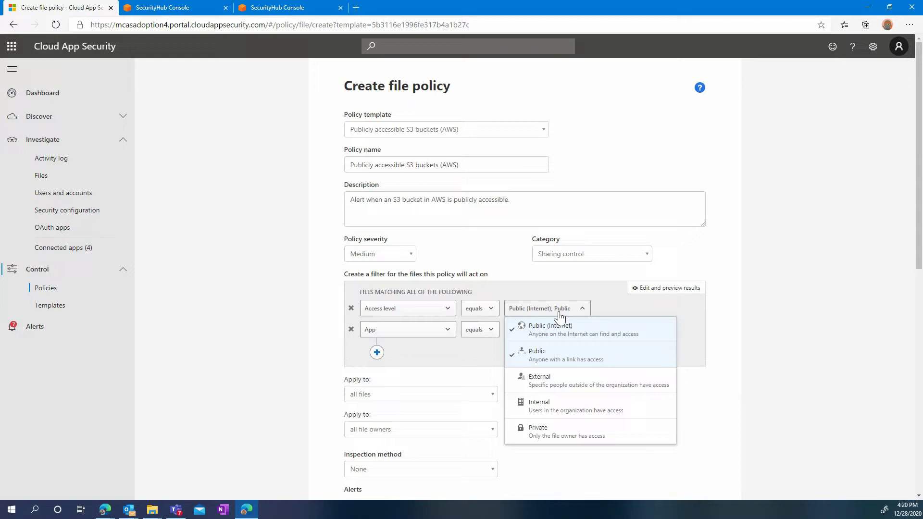
pyautogui.click(603, 302)
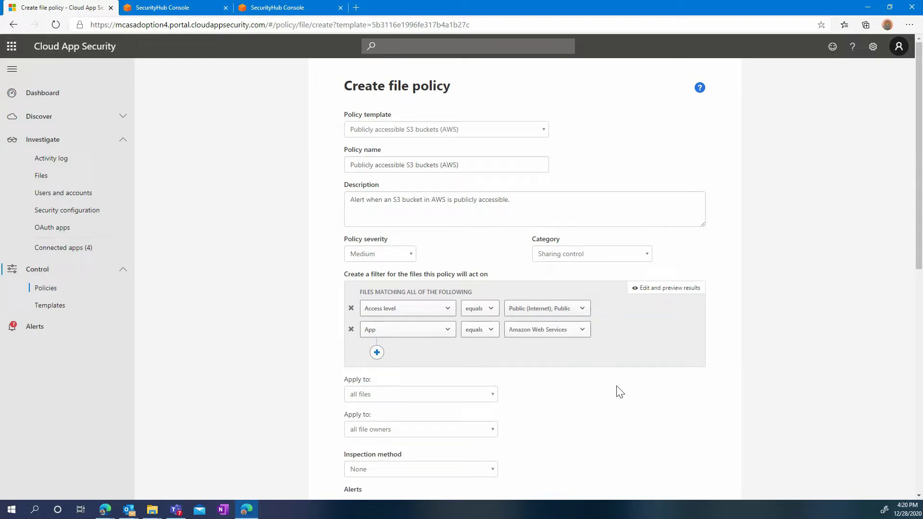
pyautogui.scroll(-5, 618, 390)
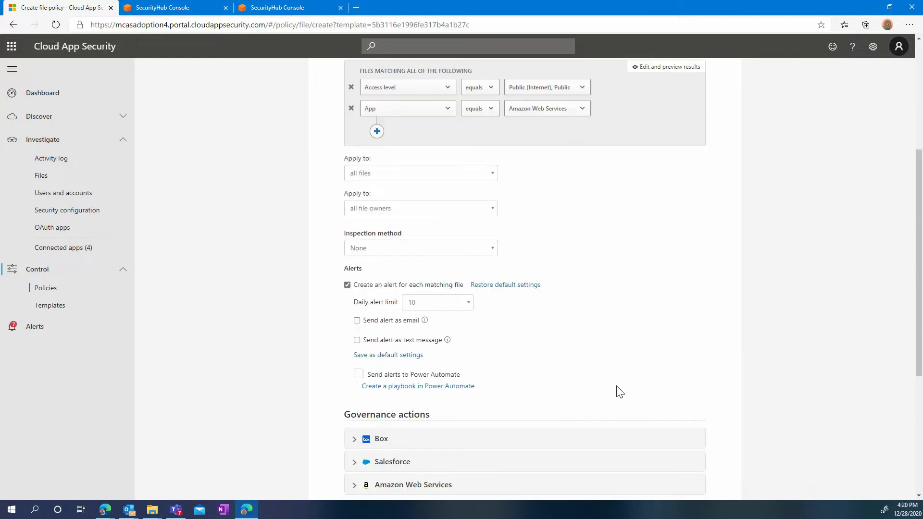
pyautogui.scroll(-2, 620, 392)
pyautogui.scroll(-3, 617, 387)
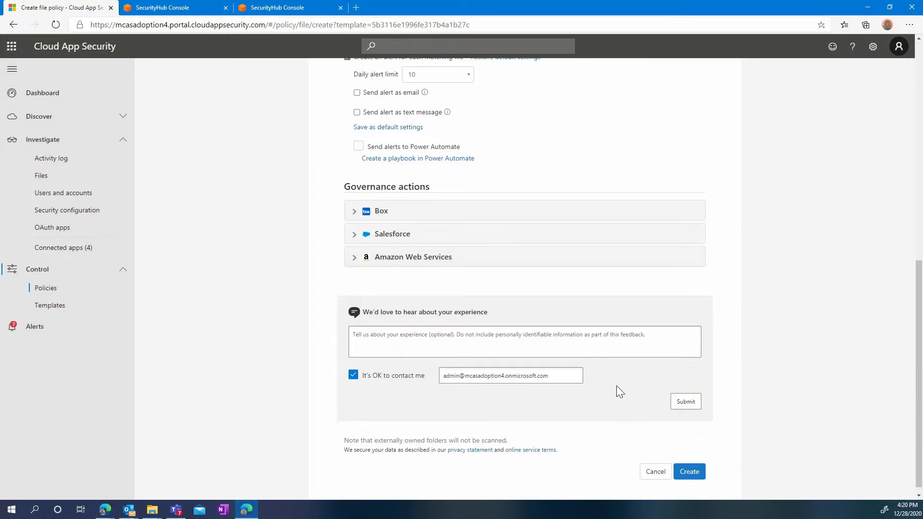
pyautogui.click(620, 263)
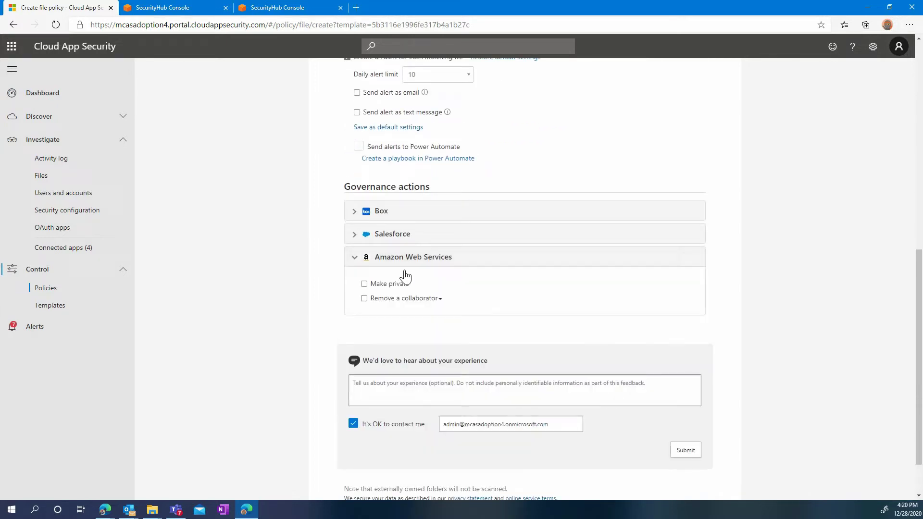
pyautogui.click(394, 291)
pyautogui.click(393, 290)
pyautogui.scroll(-1, 715, 478)
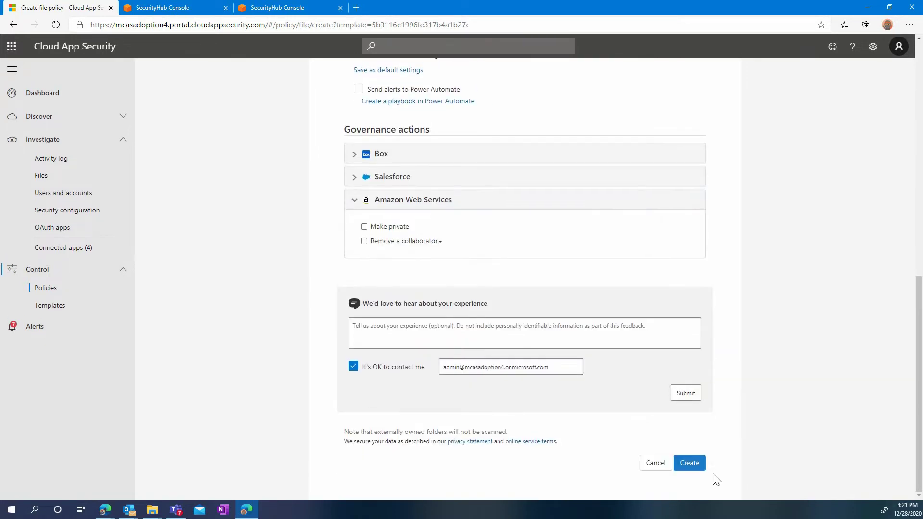
pyautogui.click(690, 464)
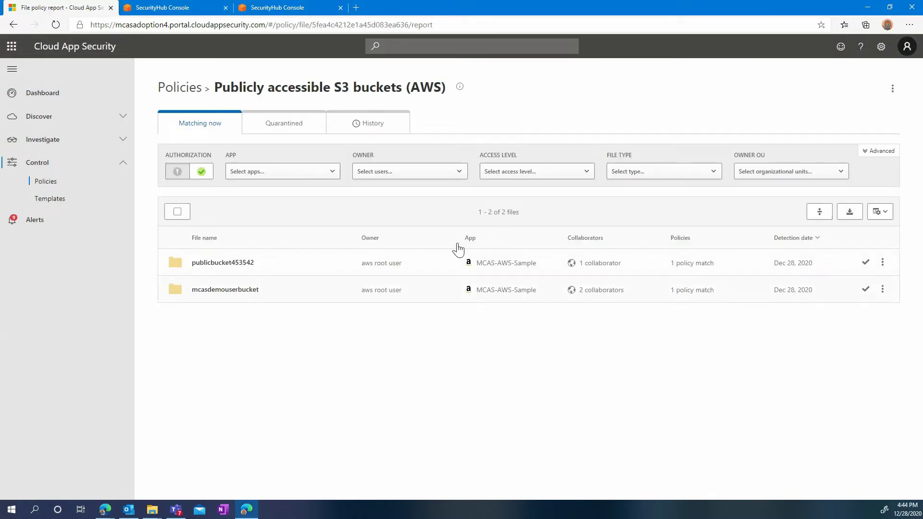
# - View the Actions menu for publicbucket453542 in the report, then dismiss it without applying anything
pyautogui.click(878, 265)
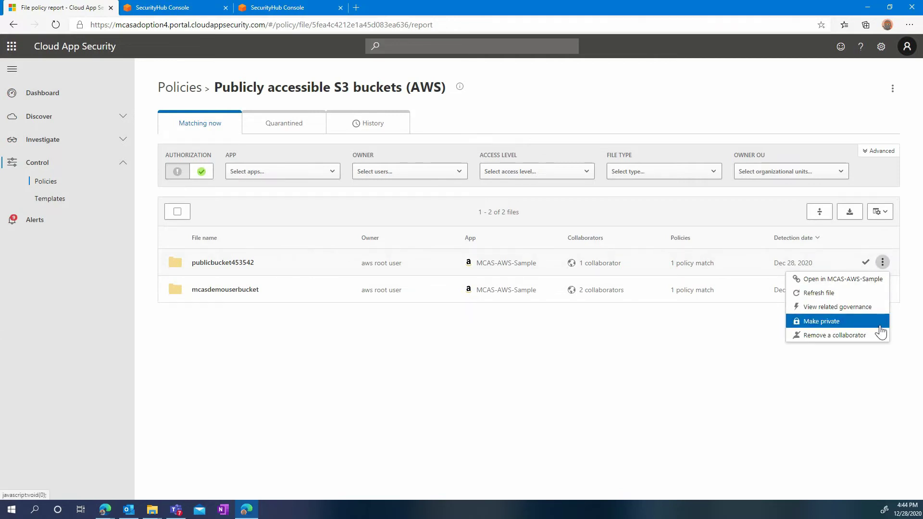
pyautogui.click(853, 432)
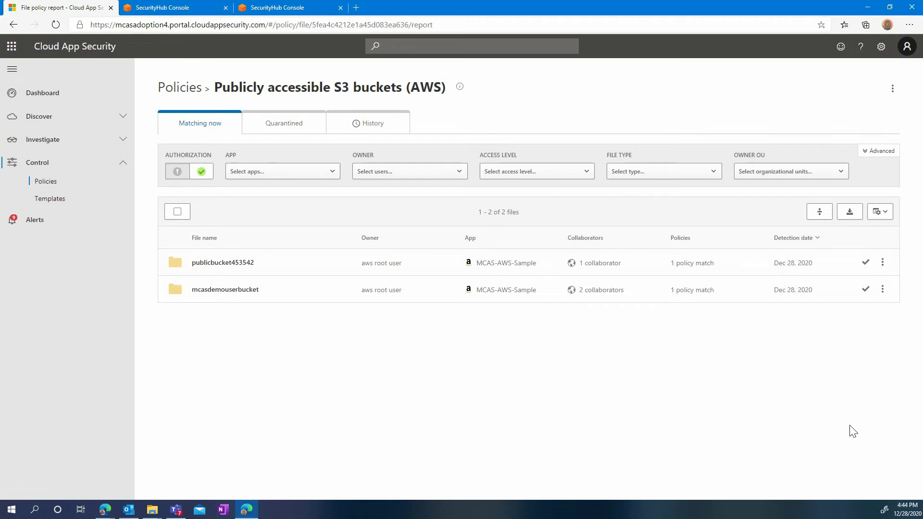
pyautogui.click(775, 263)
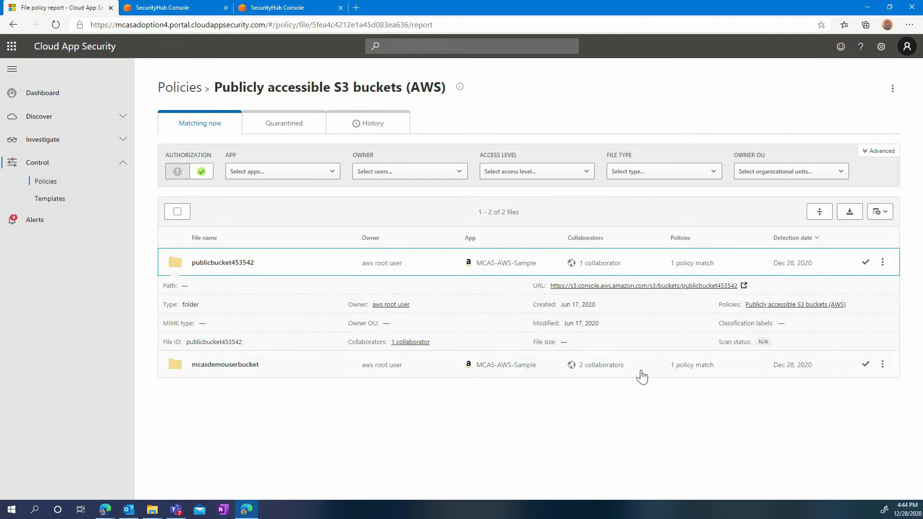
pyautogui.click(406, 342)
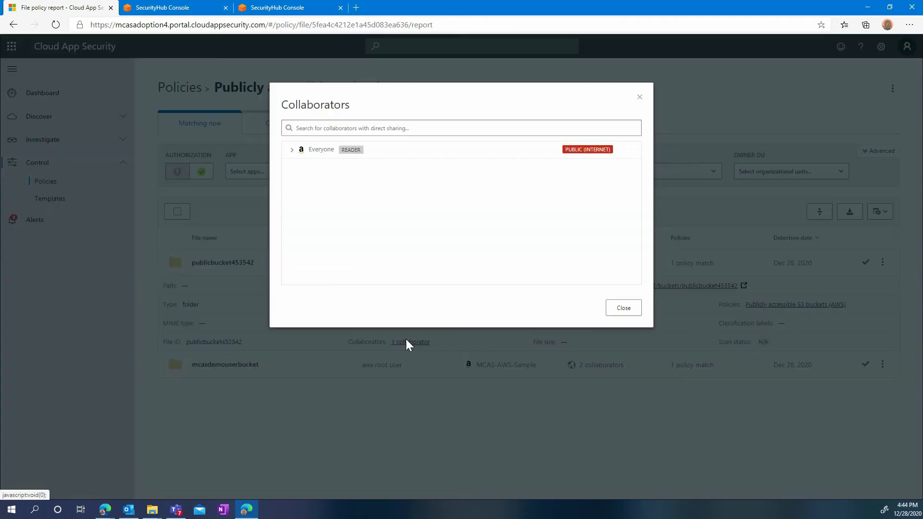
pyautogui.click(291, 150)
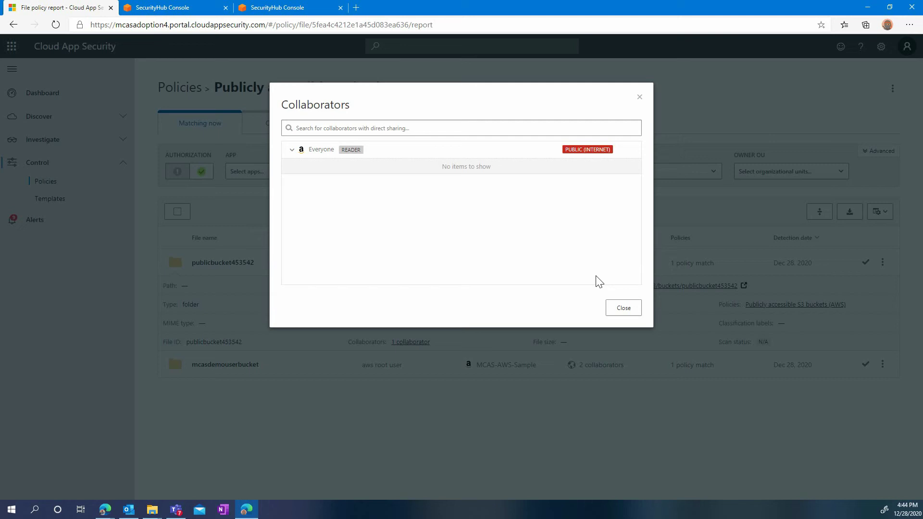
pyautogui.click(625, 312)
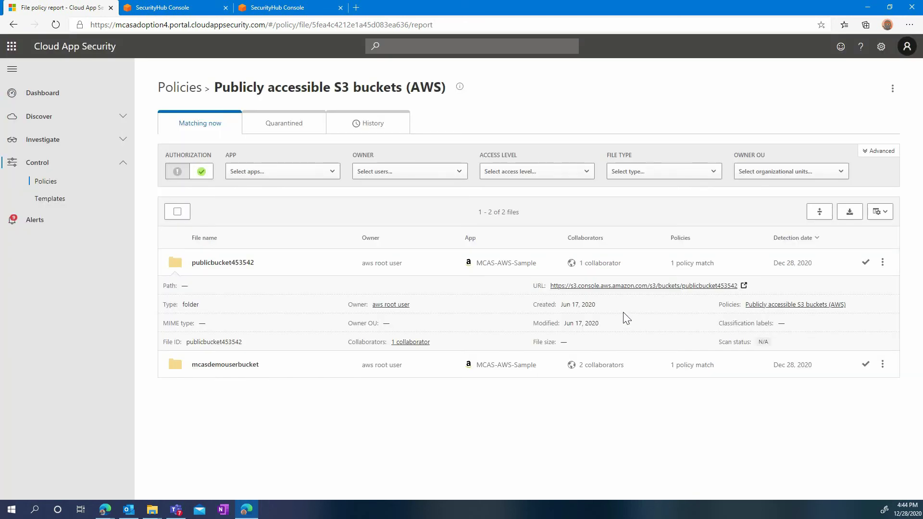
pyautogui.click(551, 264)
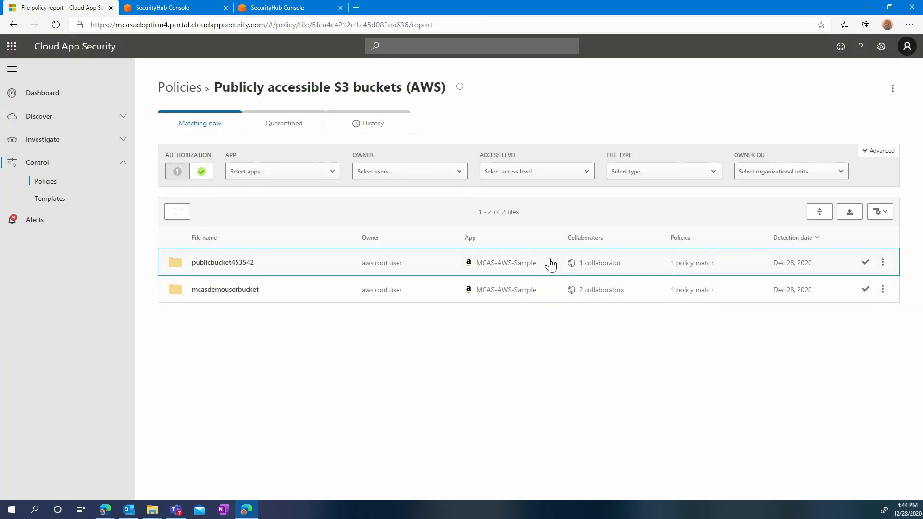